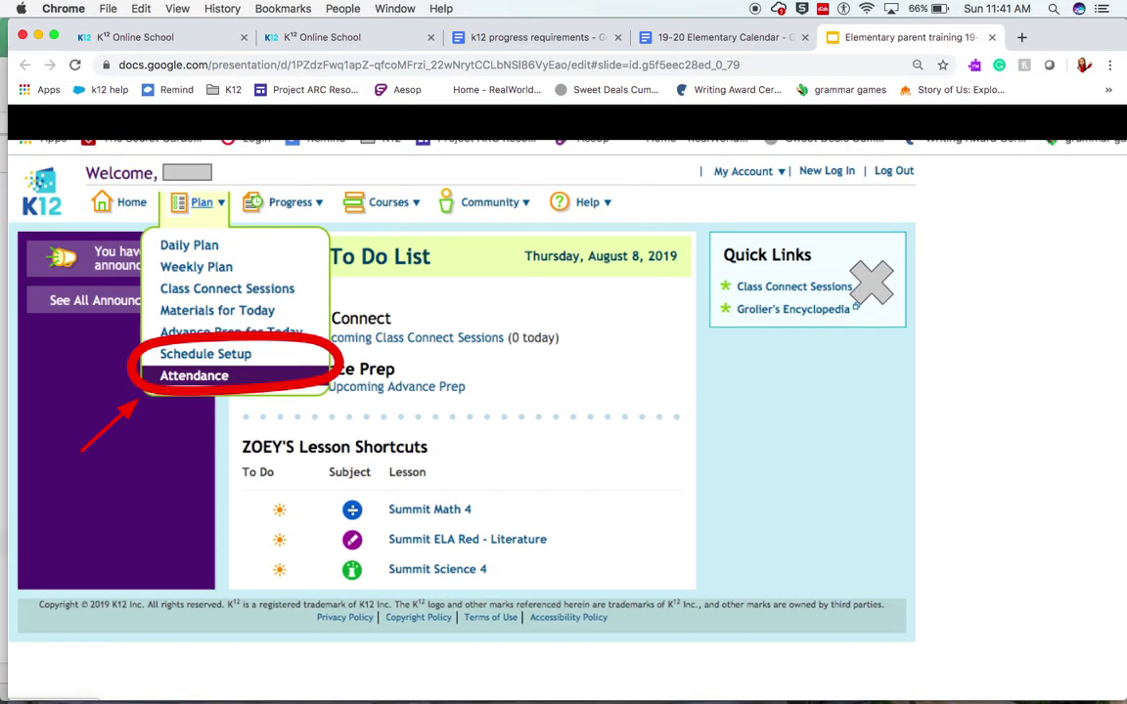
Step: Switch from the presentation to the student's K12 Online School home page and open the schedule setup
key(Escape)
click(349, 39)
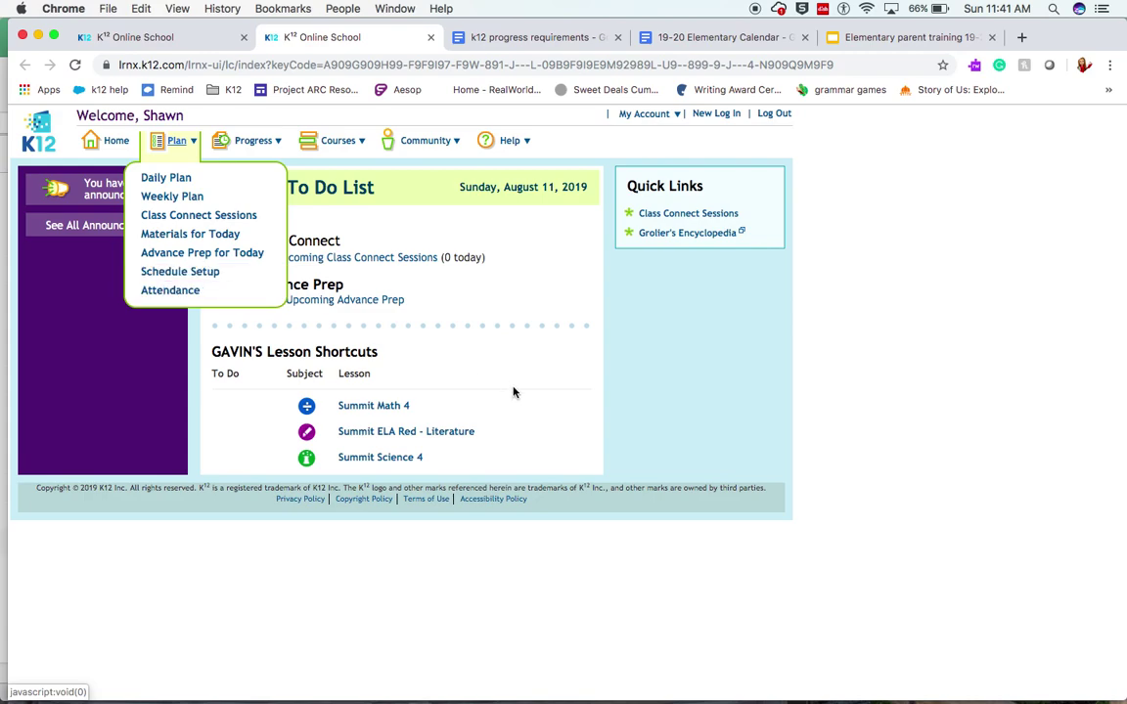
click(182, 281)
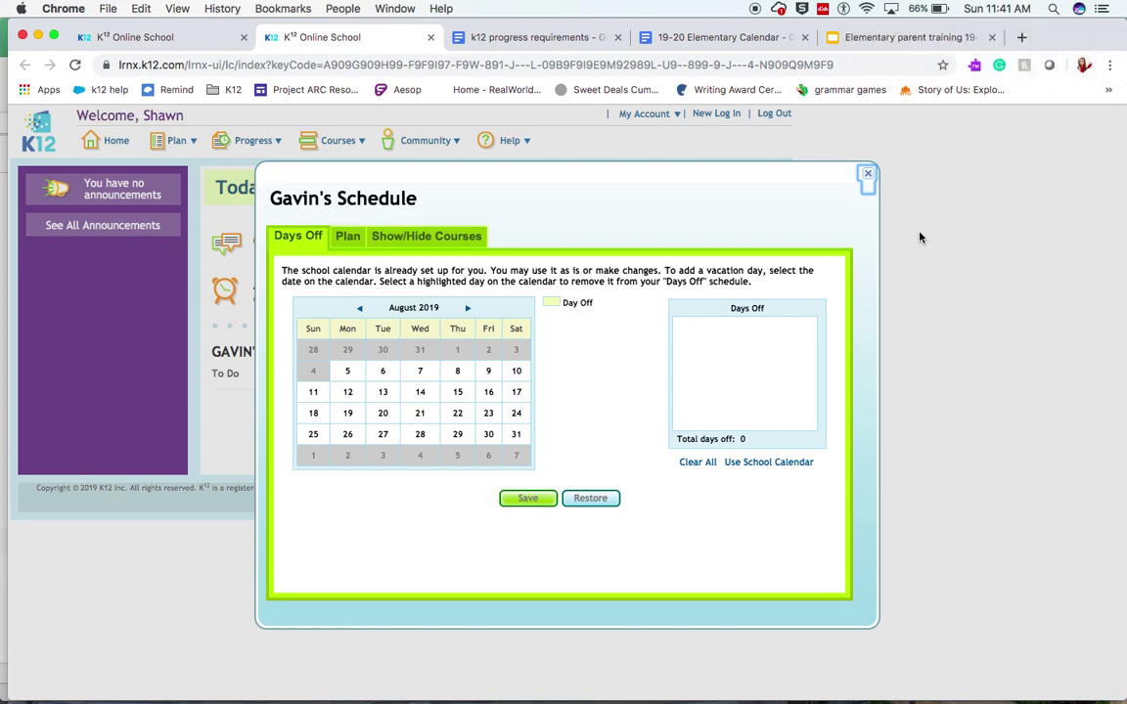
Step: Mark all weekdays from August 12 to August 30, 2019 as days off in the student's schedule
click(349, 392)
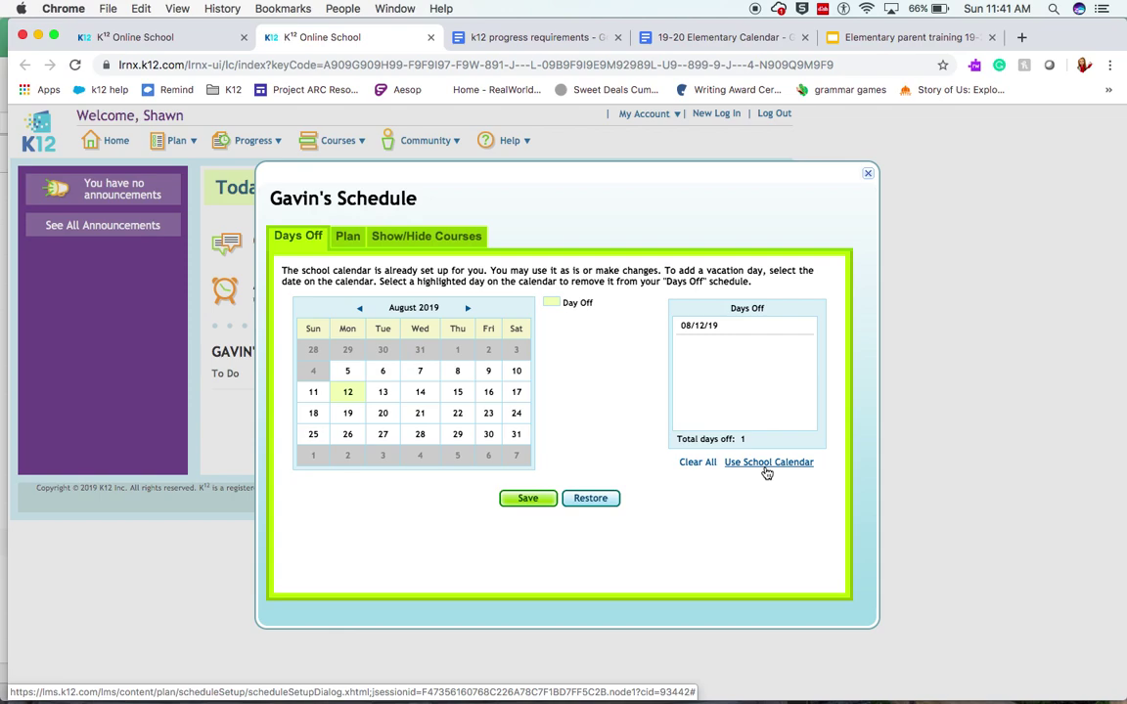
click(382, 391)
click(420, 391)
click(457, 391)
click(488, 393)
click(488, 413)
click(456, 434)
click(488, 434)
click(460, 414)
click(420, 414)
click(420, 434)
click(385, 415)
click(386, 434)
click(349, 434)
click(350, 412)
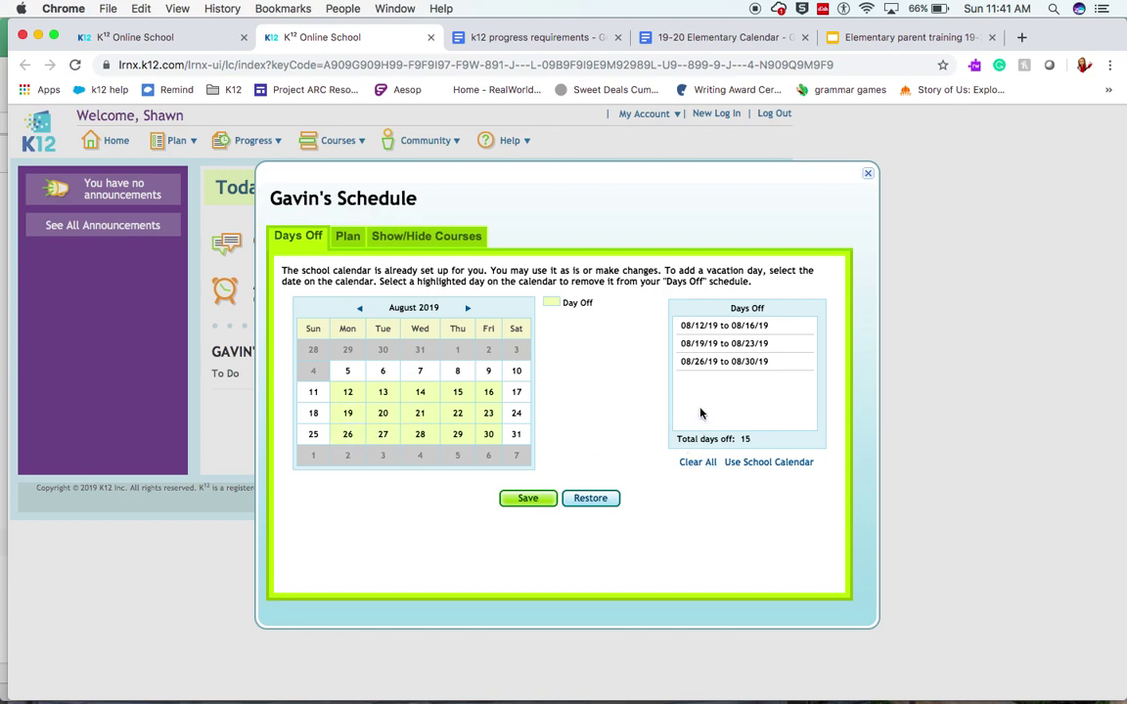
Step: Clear all selected days off, and try adding and removing August 12, 2019 as a single day off
click(699, 464)
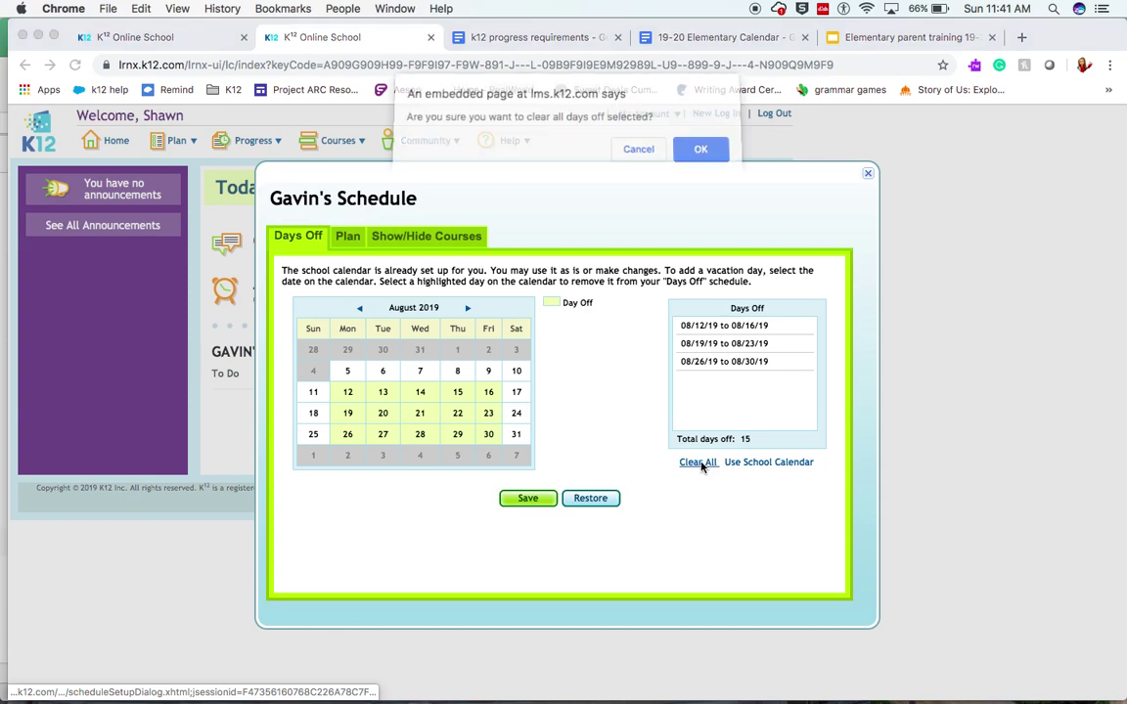
click(706, 154)
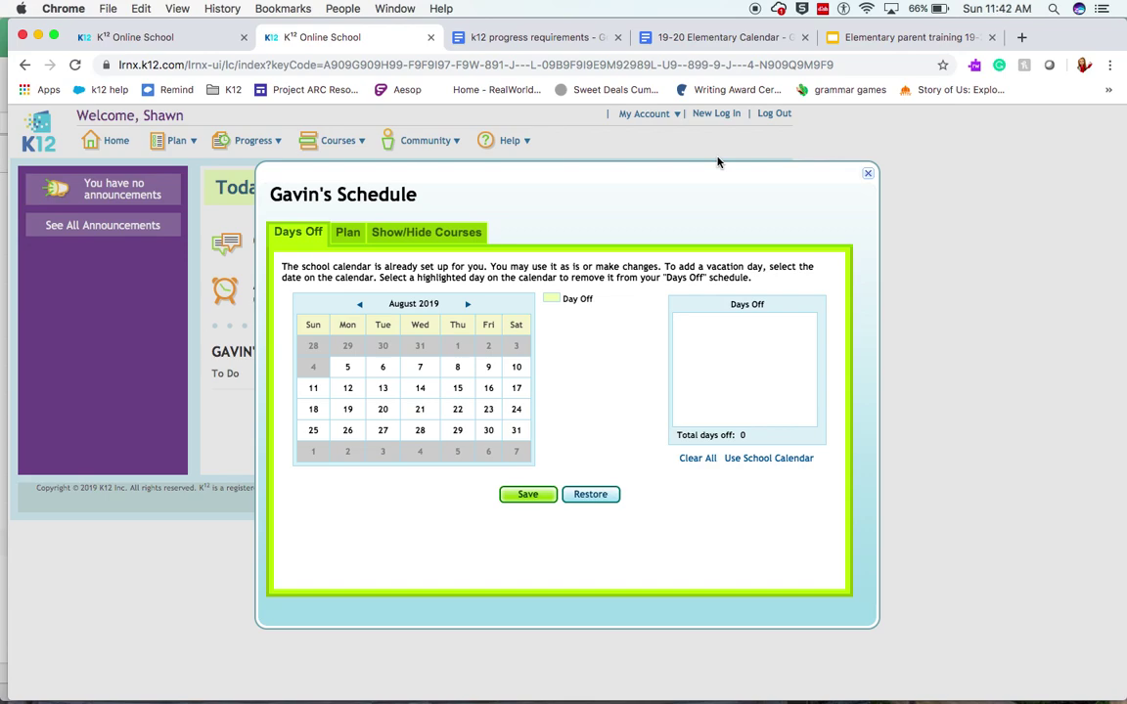
click(351, 391)
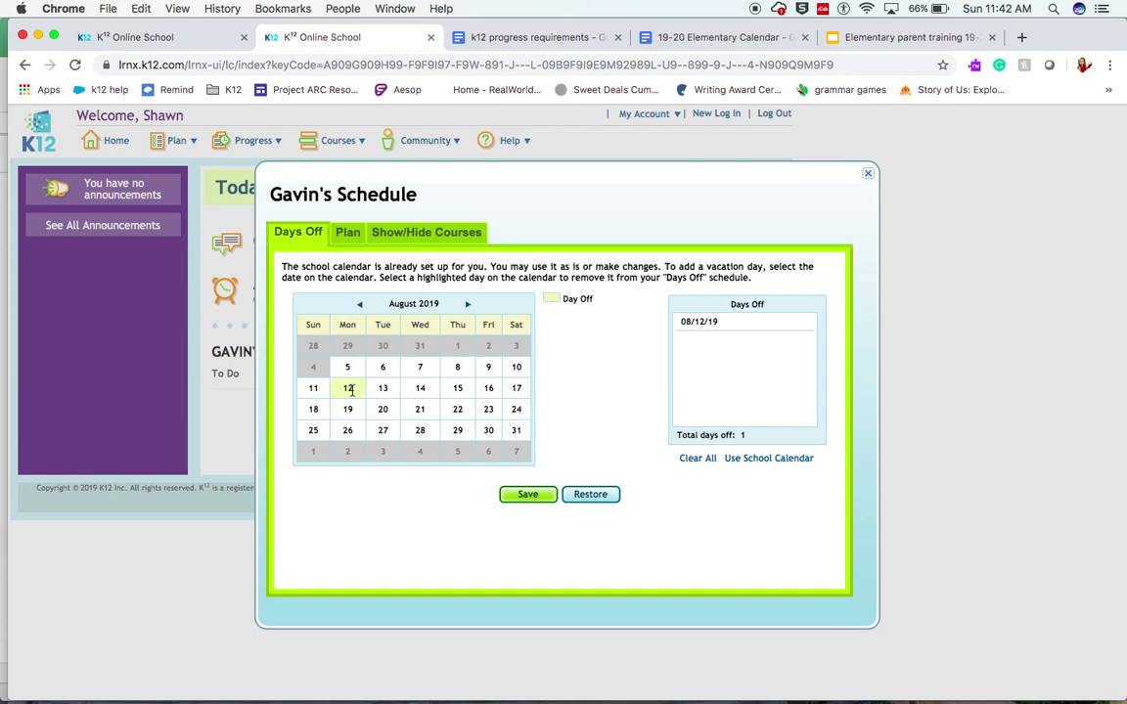
click(347, 392)
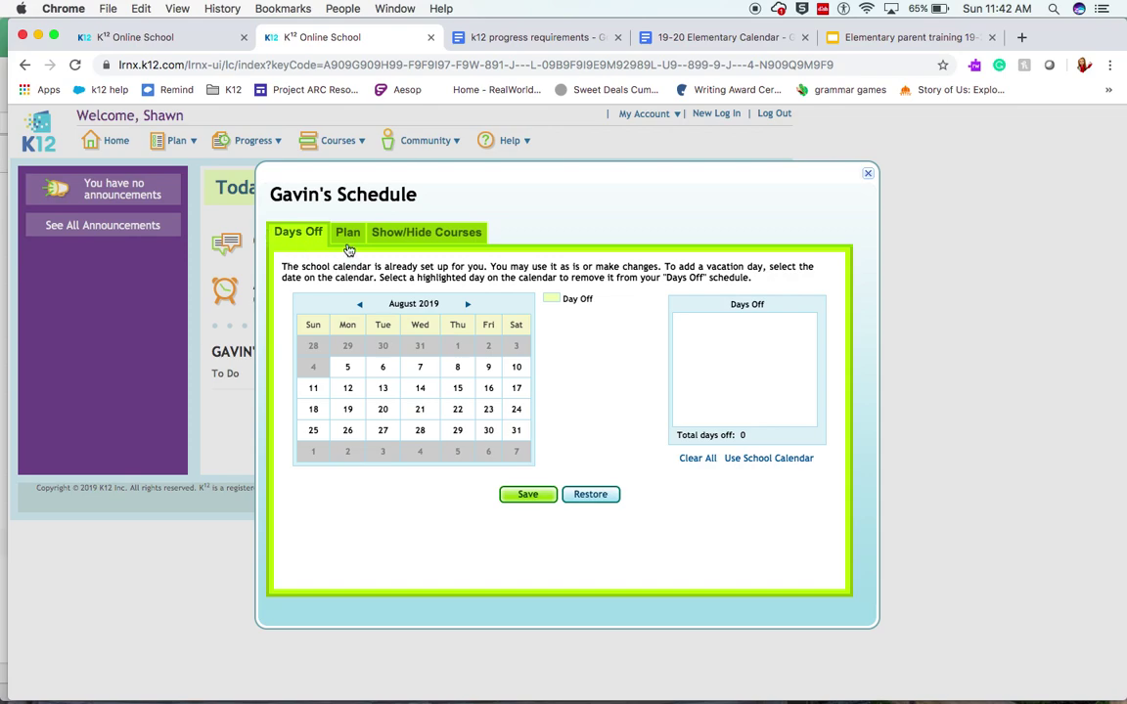
Step: Advance the days-off calendar to January 2020 and save the days-off section to move on to the weekly plan
click(467, 306)
click(467, 307)
click(468, 306)
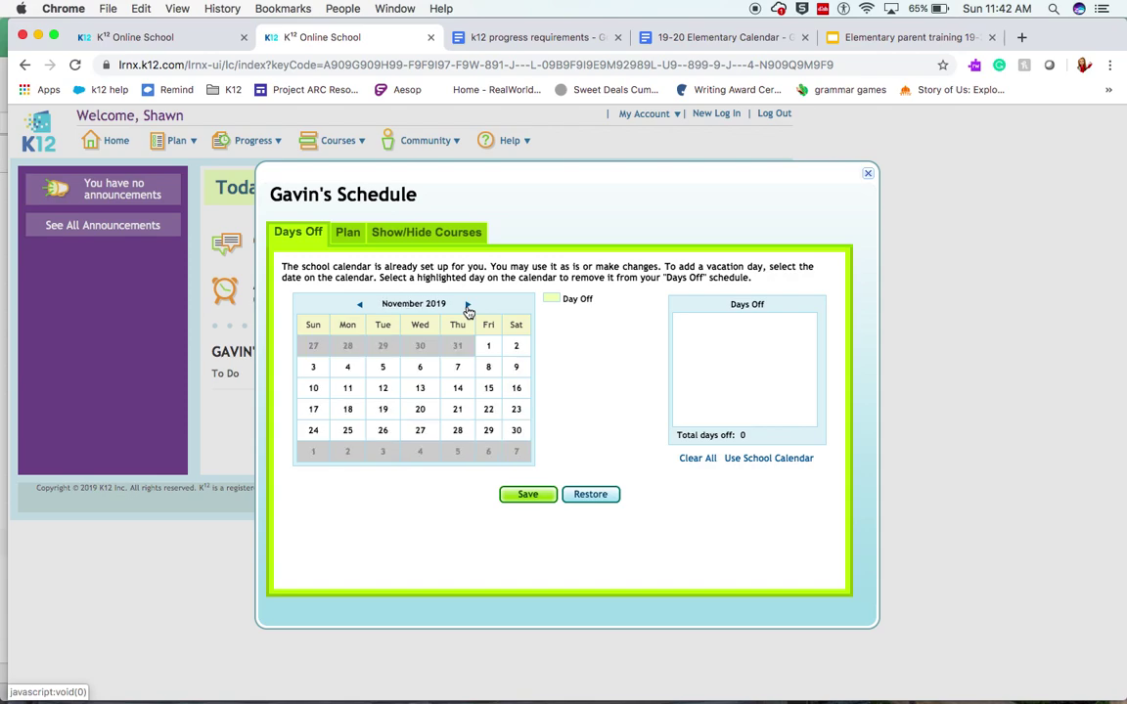
click(467, 306)
click(468, 306)
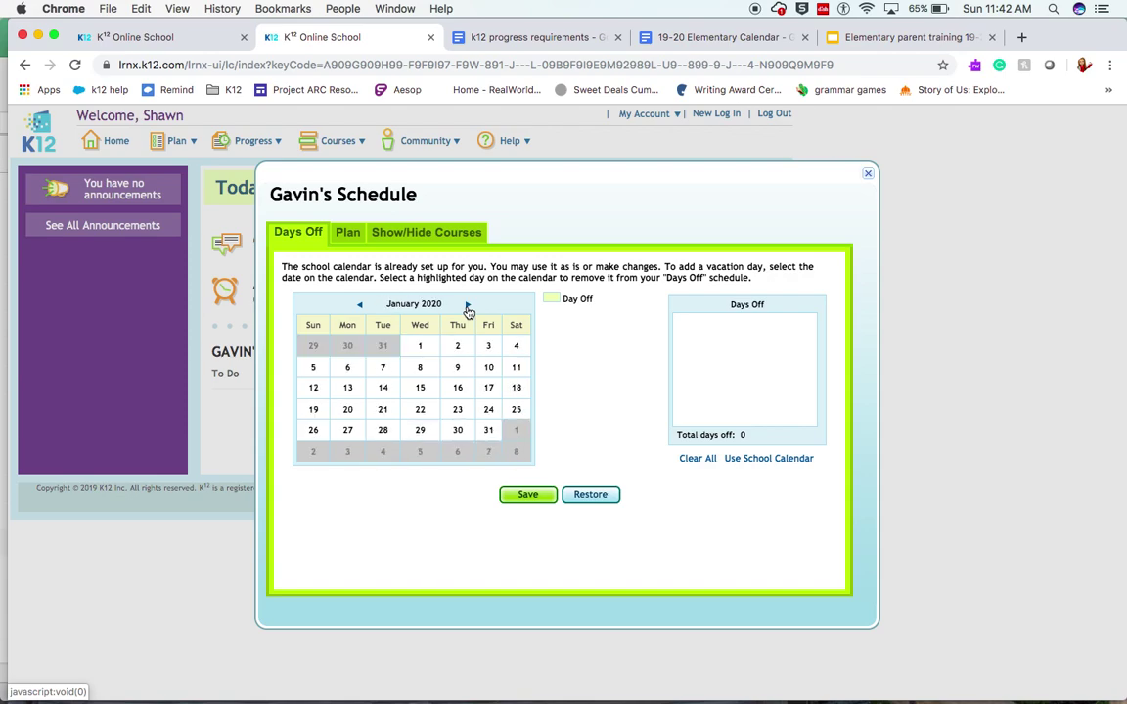
click(343, 235)
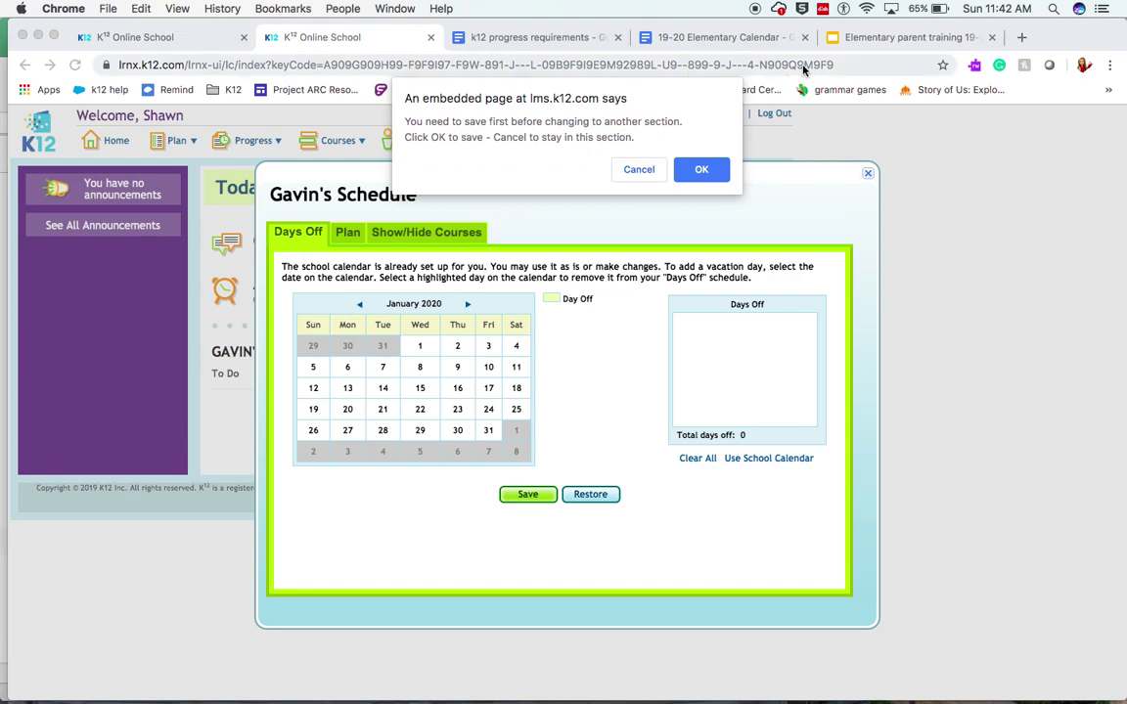
click(701, 171)
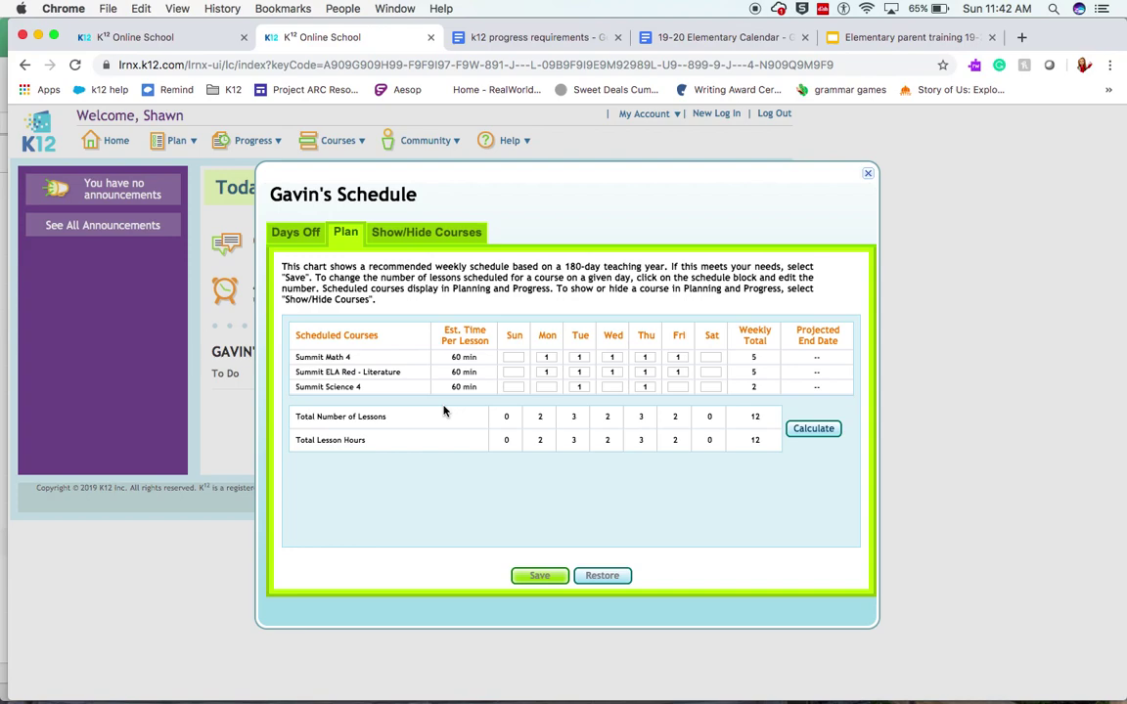
Step: Revisit the days off briefly and calculate the projected end dates for the courses in the weekly plan
click(290, 232)
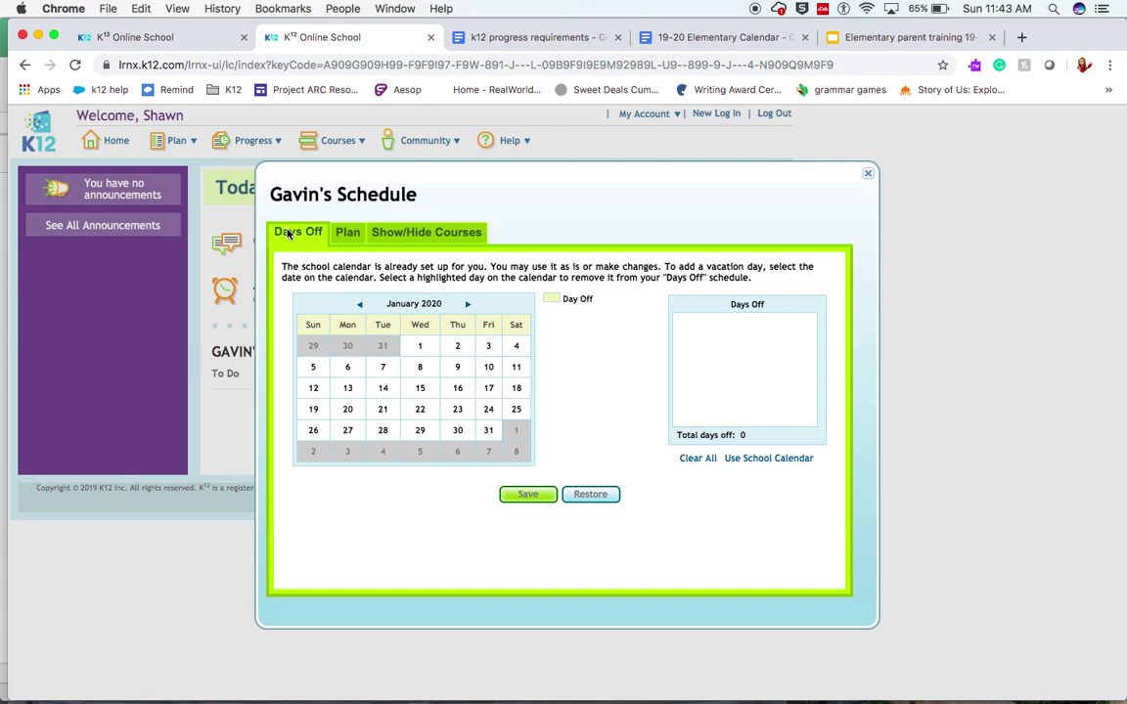
click(348, 234)
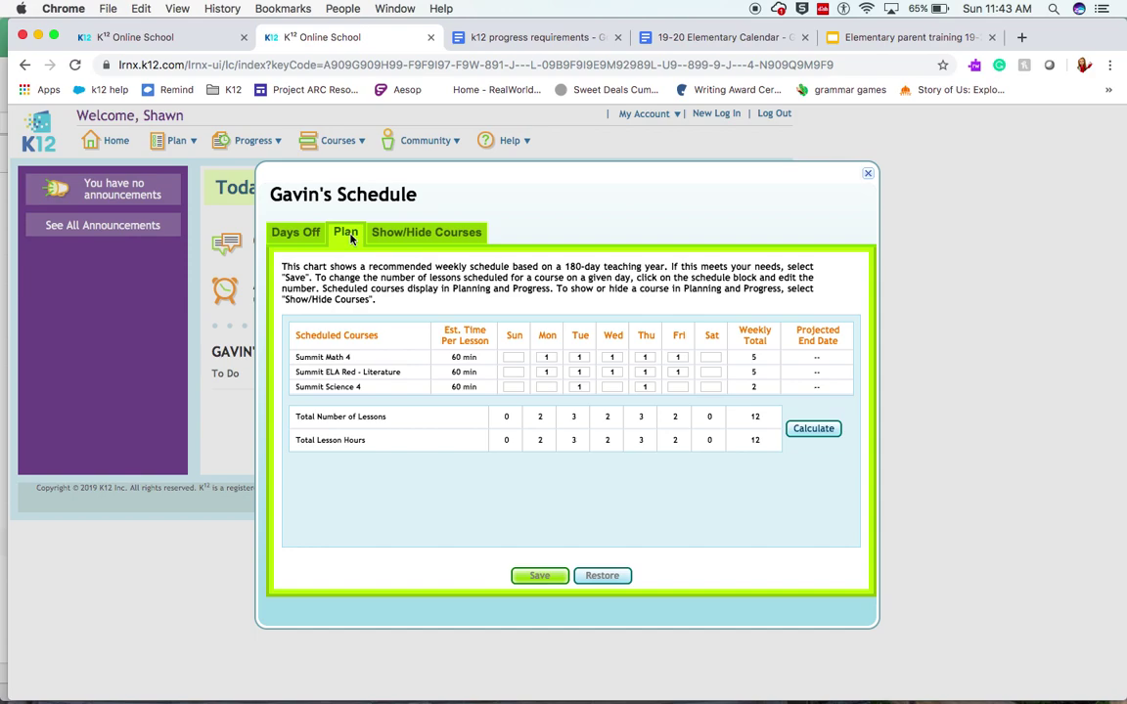
click(828, 440)
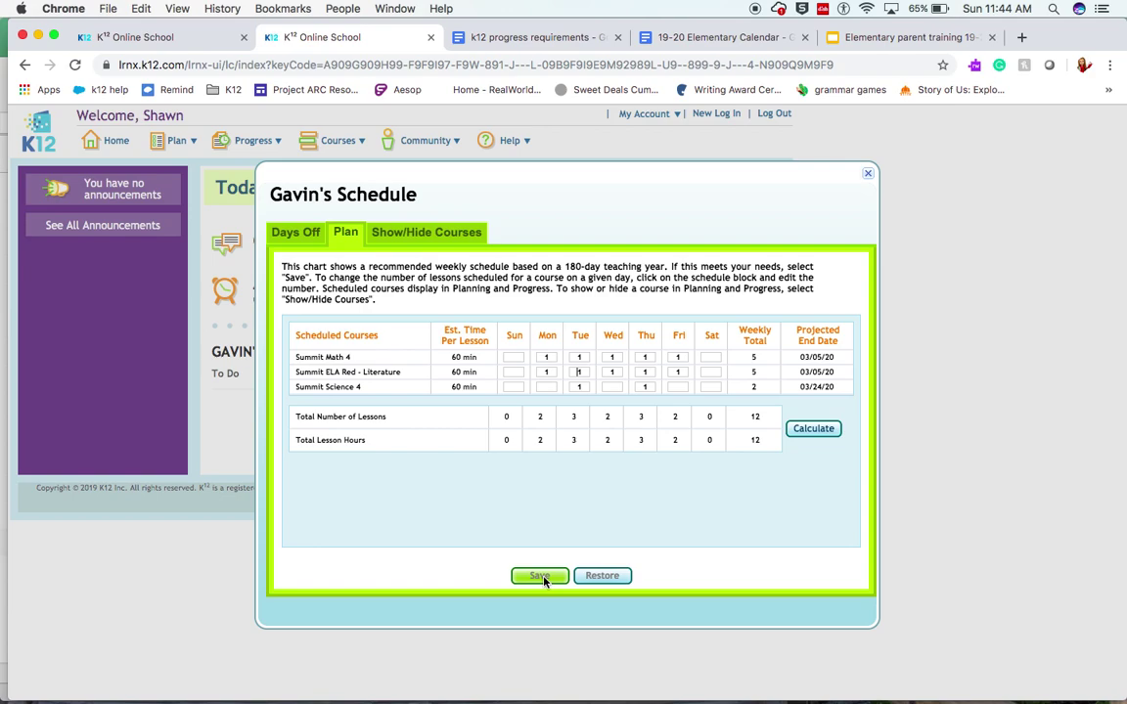
Step: Toggle the visibility of Summit Math 4 off and on in the course display settings and close the schedule setup
click(435, 235)
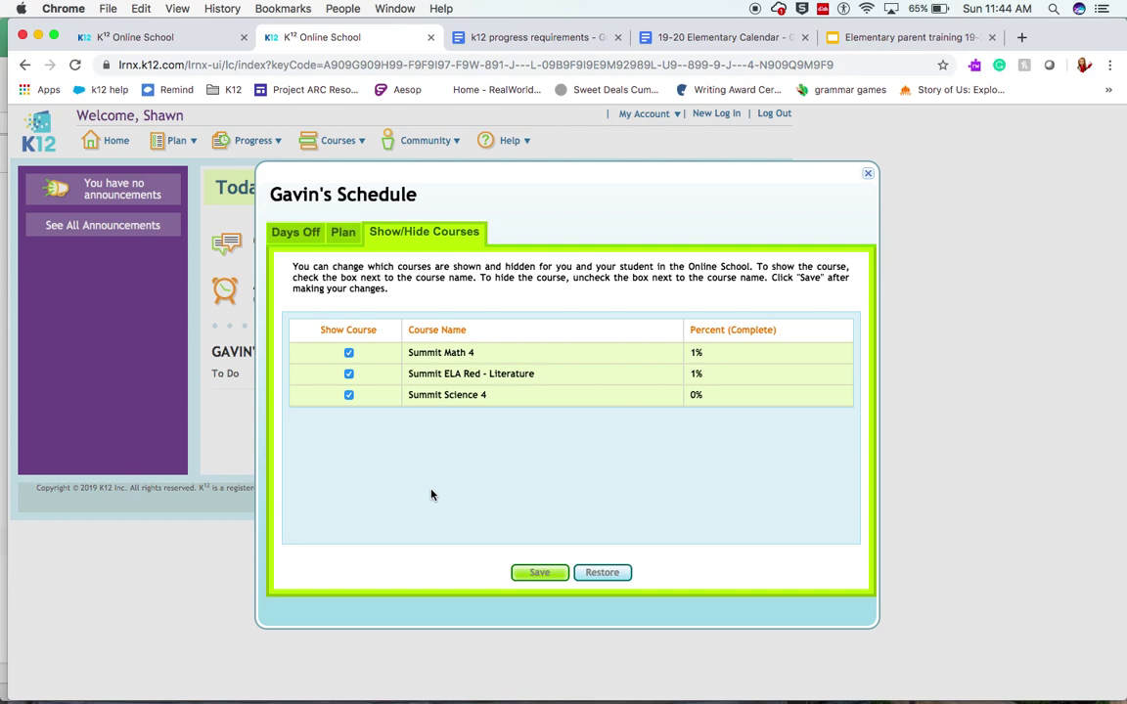
click(349, 354)
click(348, 354)
click(869, 175)
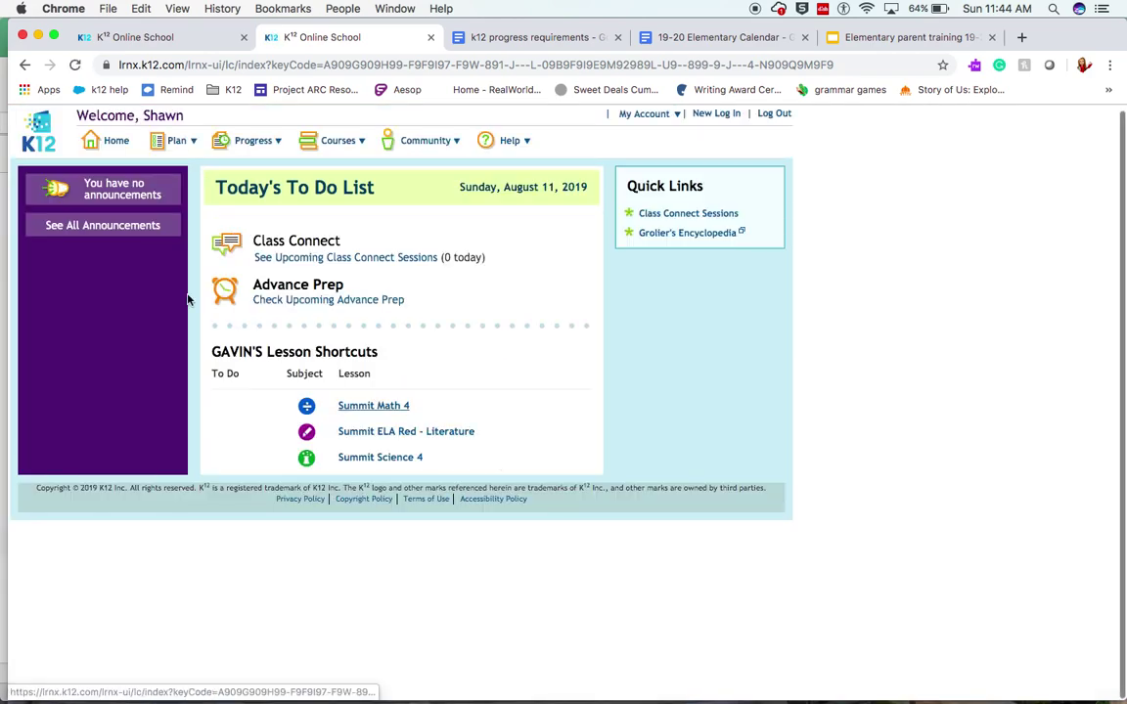
Step: Open the attendance record for August 11, 2019 and enter 120 minutes for Summit Math 4
click(173, 140)
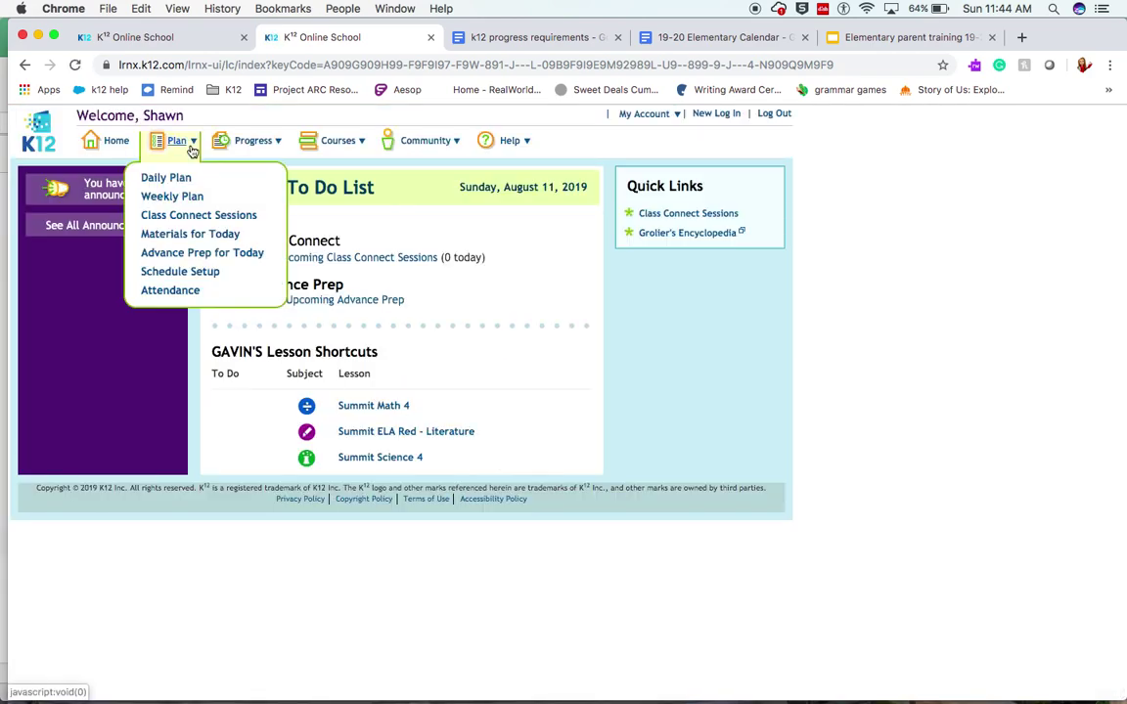
click(167, 294)
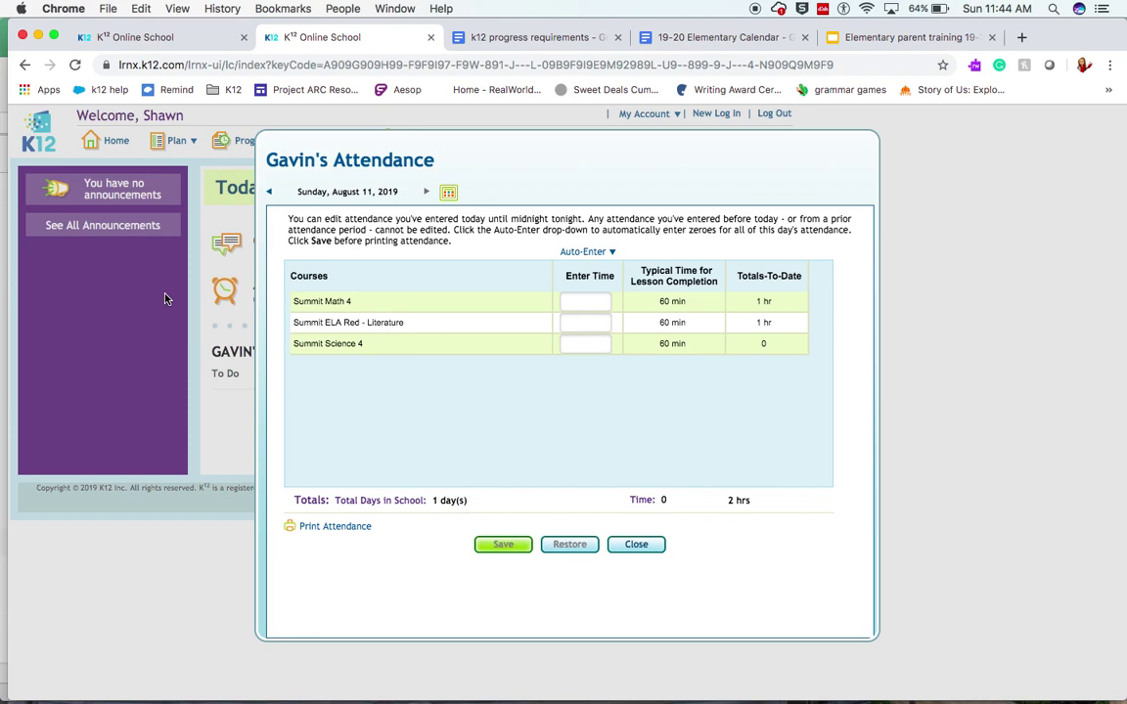
click(577, 301)
text(60)
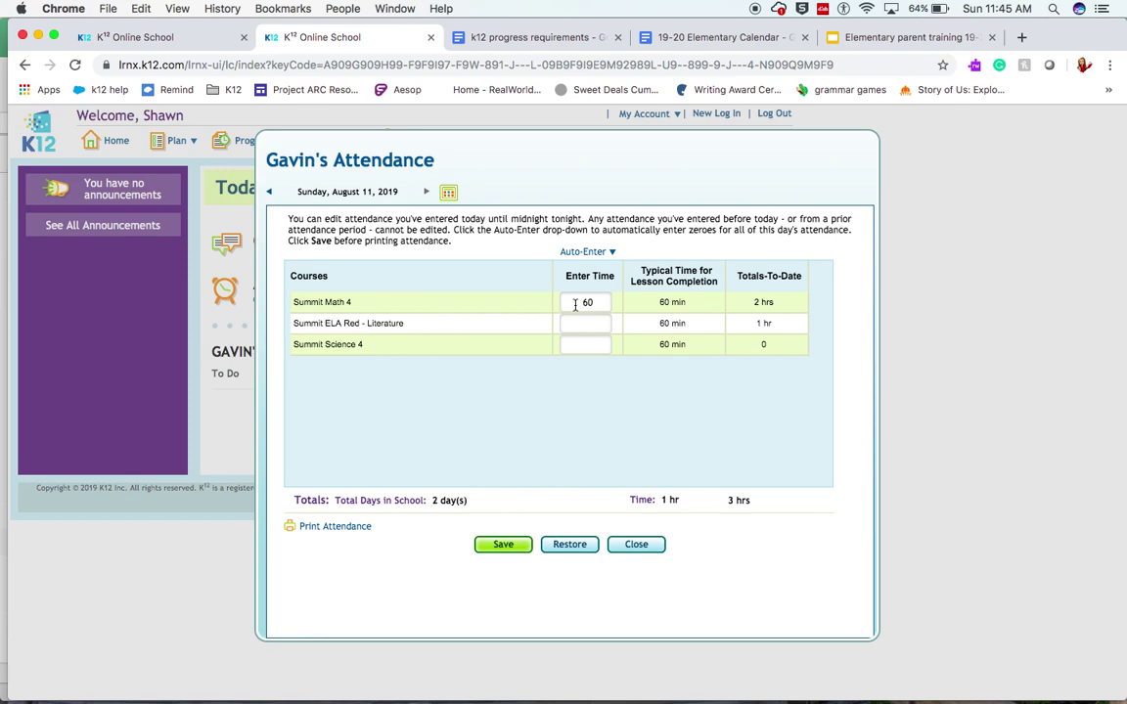
key(BackSpace)
key(BackSpace)
text(120)
Step: Enter 180 minutes of attendance for Summit Science 4
click(585, 345)
text(60)
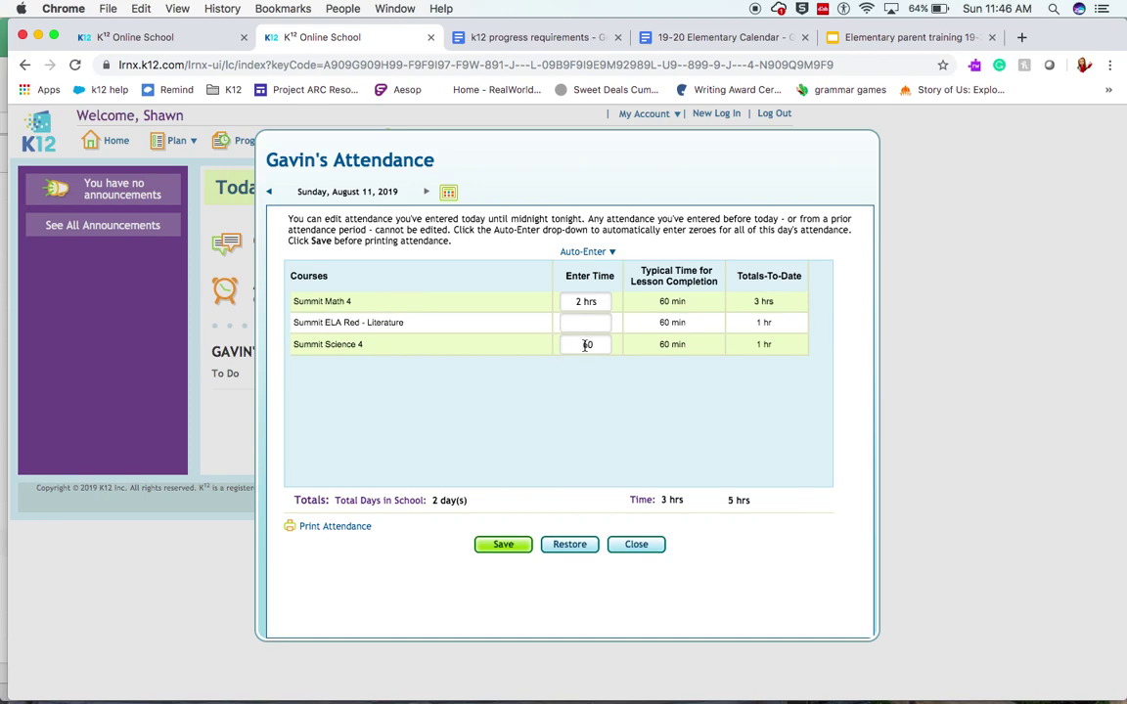
text(1)
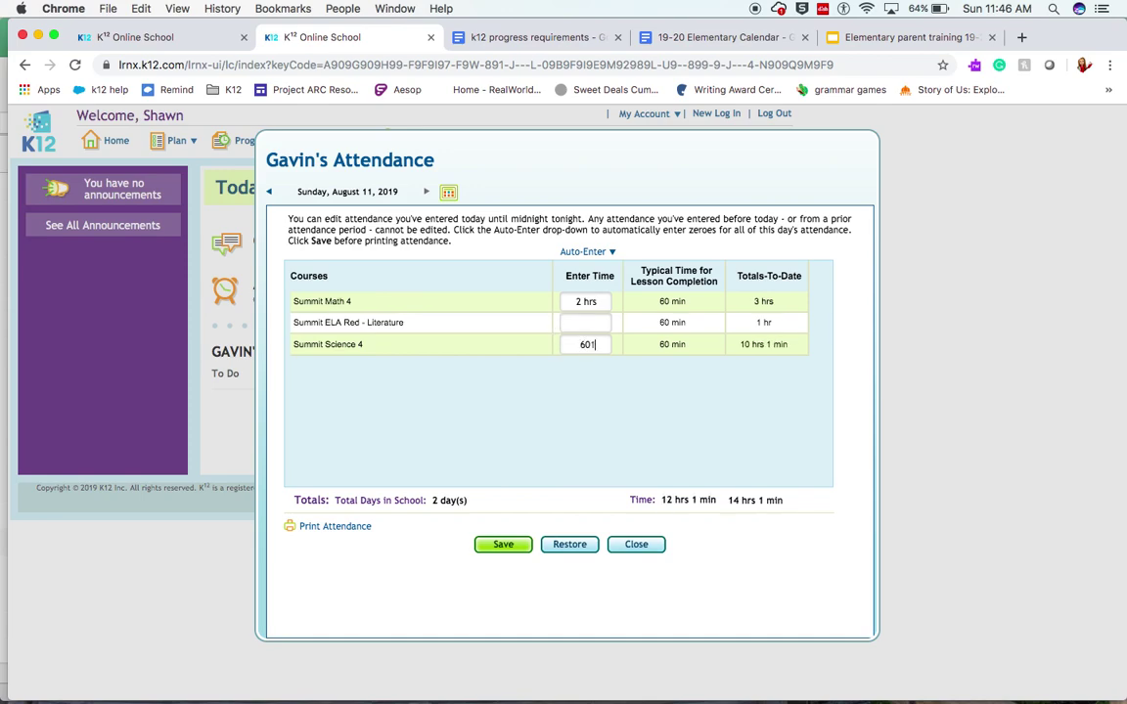
key(BackSpace)
key(BackSpace)
key(BackSpace)
text(180)
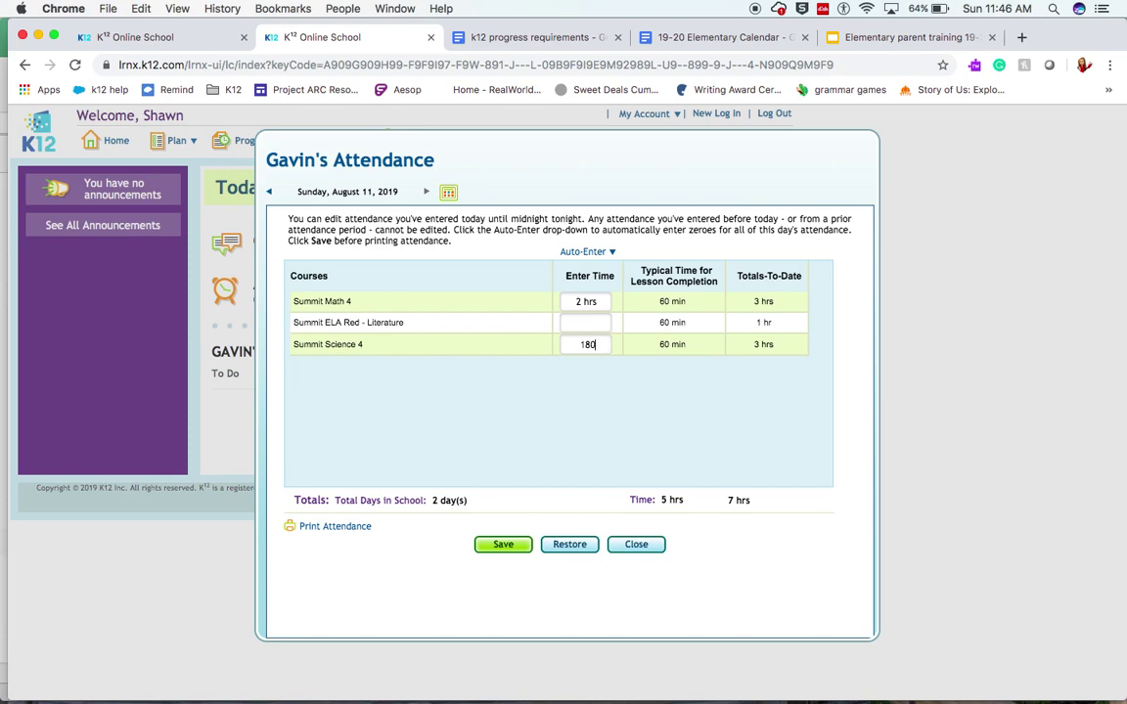
Step: Discard the unsaved attendance entries and go back to the record for Friday, August 9, 2019
click(270, 198)
click(270, 194)
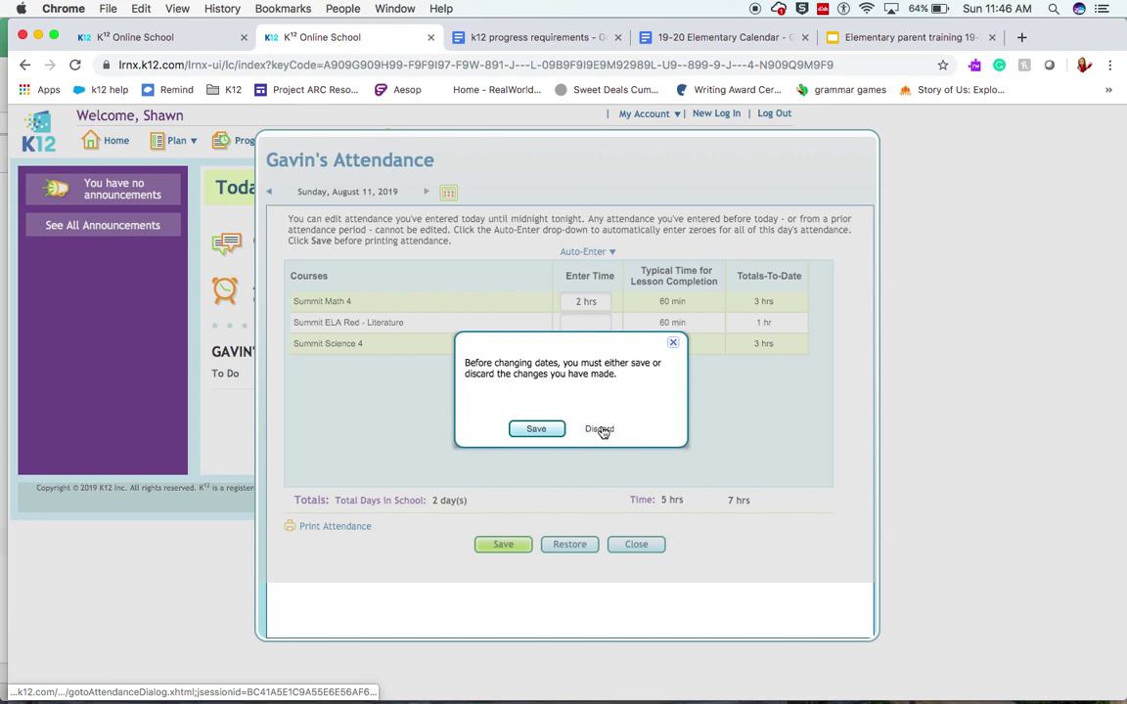
click(601, 428)
click(270, 194)
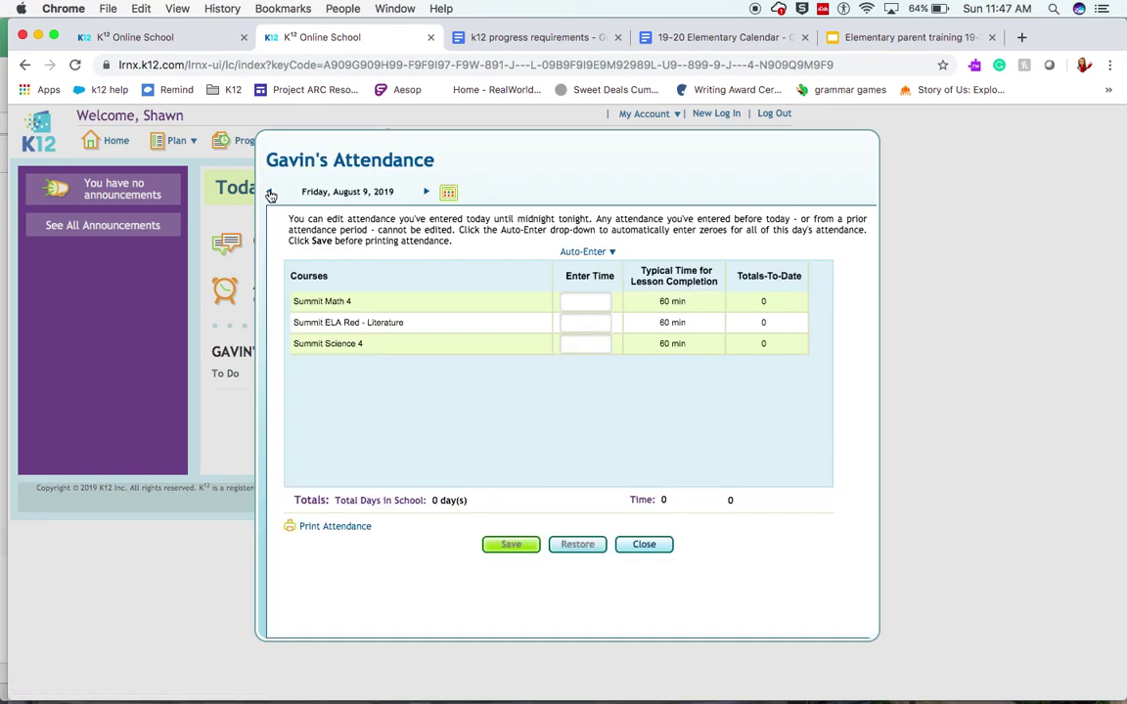
Step: Enter 60 minutes for Summit Math 4 on August 9, and close the attendance record, discarding the entry
click(586, 303)
text(60)
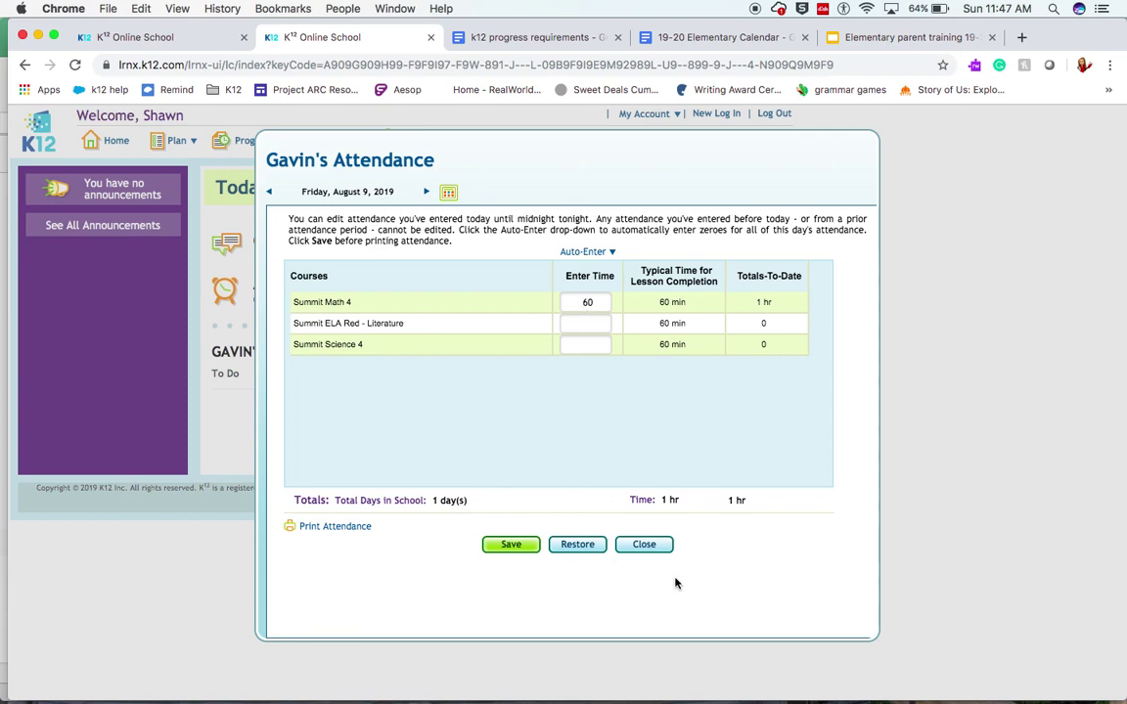
click(650, 544)
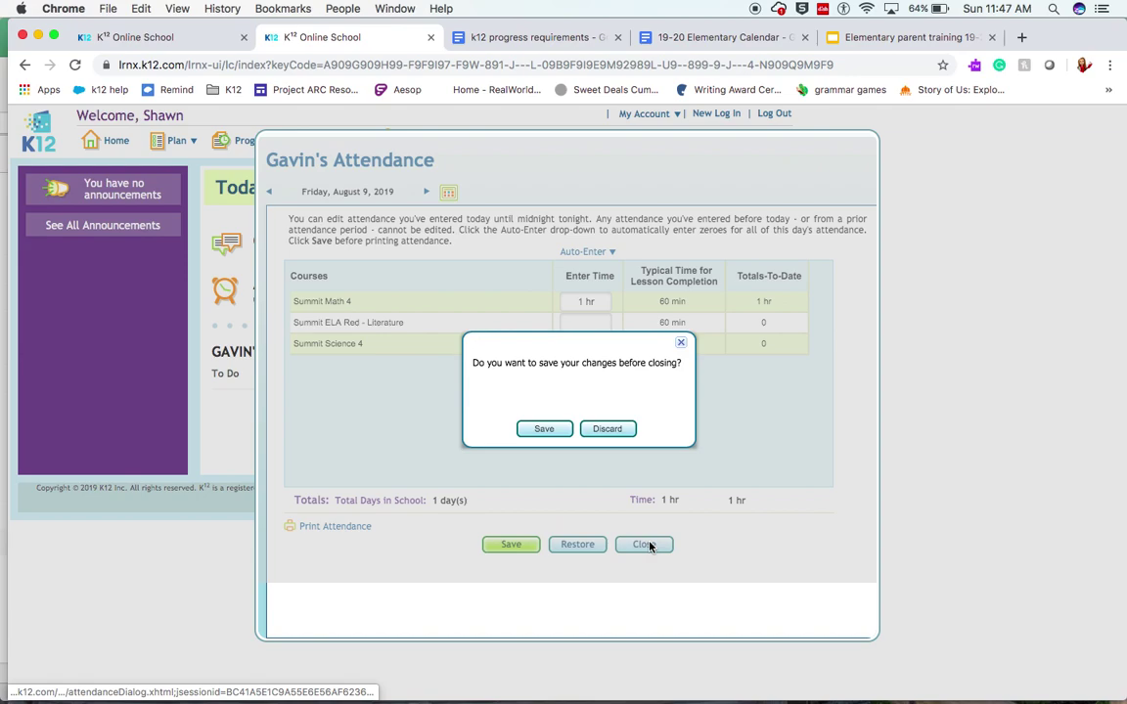
click(606, 430)
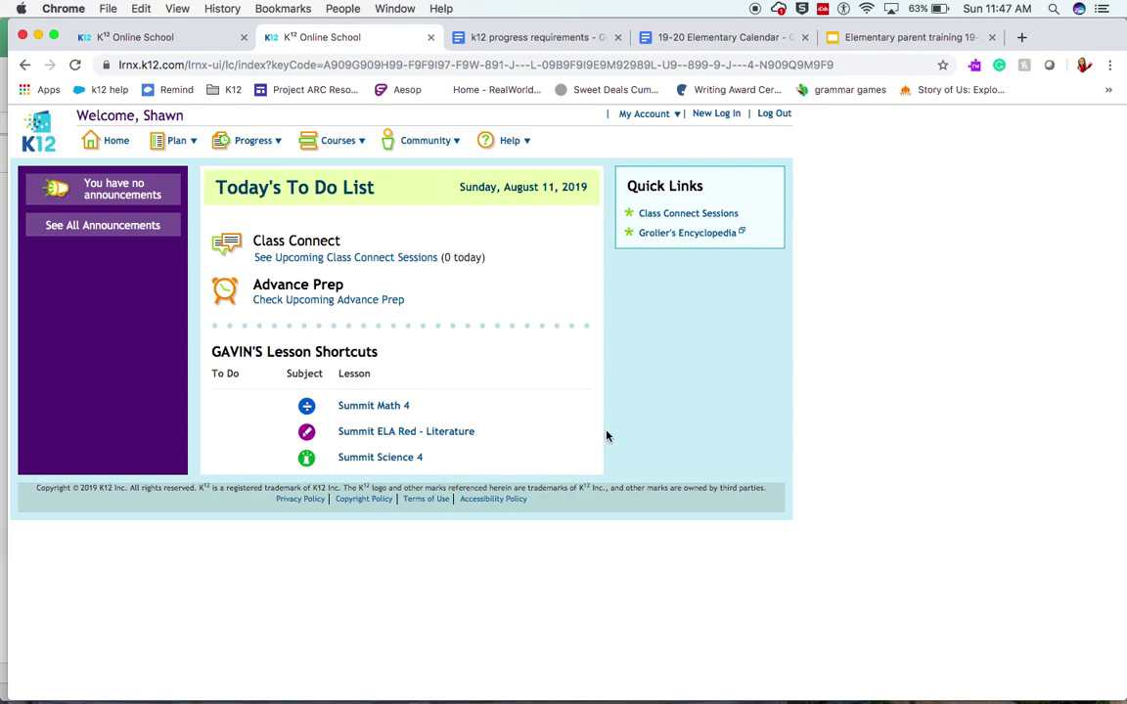
Step: Bring up the planning options on the student's home page
click(172, 145)
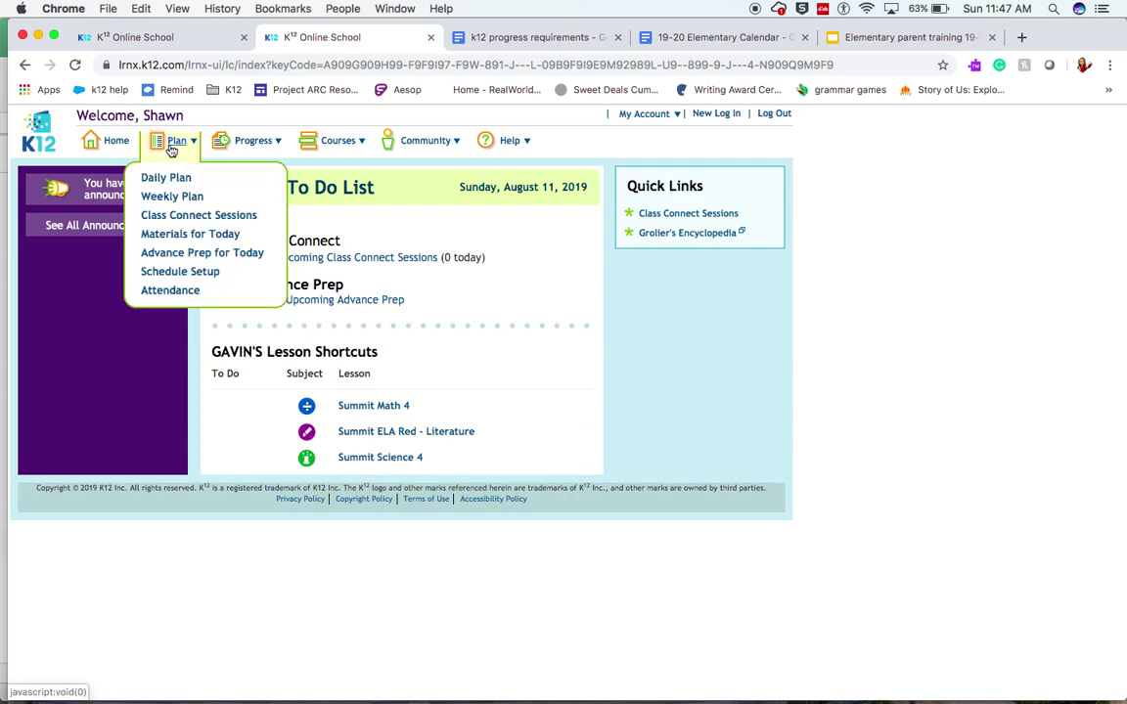